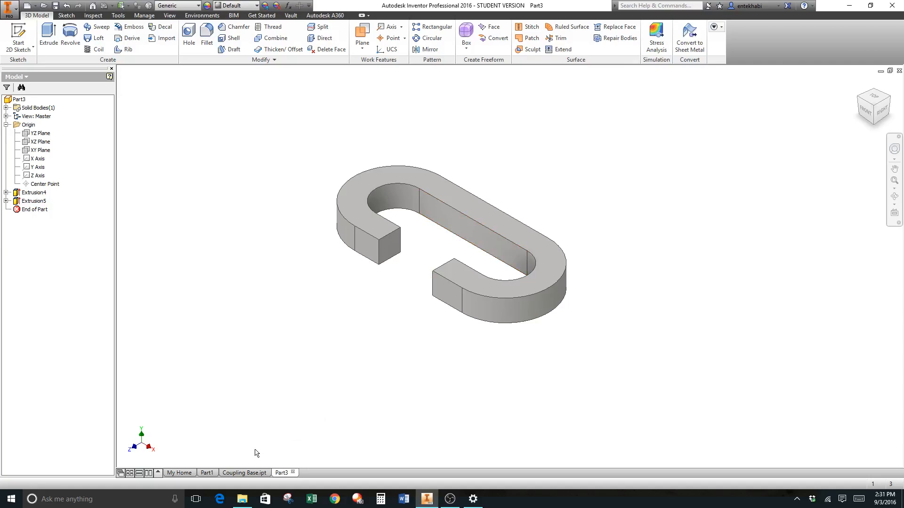
# Check the Coupling Base part for reference and start a sketch on the long inner flat face of the Part3 link.
pyautogui.click(241, 473)
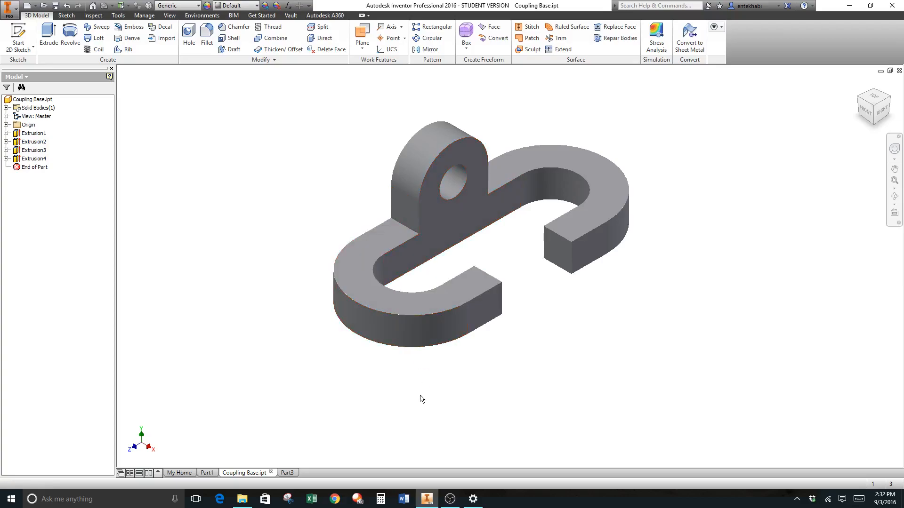
pyautogui.click(288, 473)
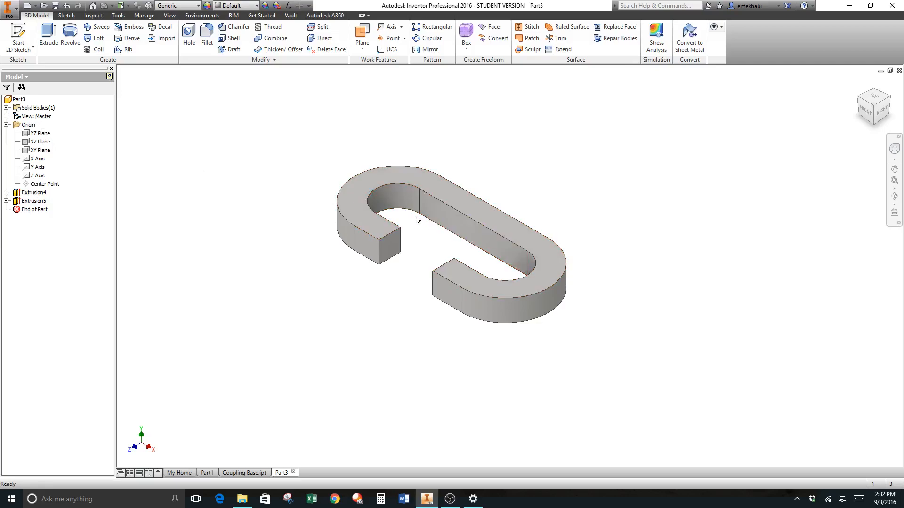
pyautogui.click(464, 231)
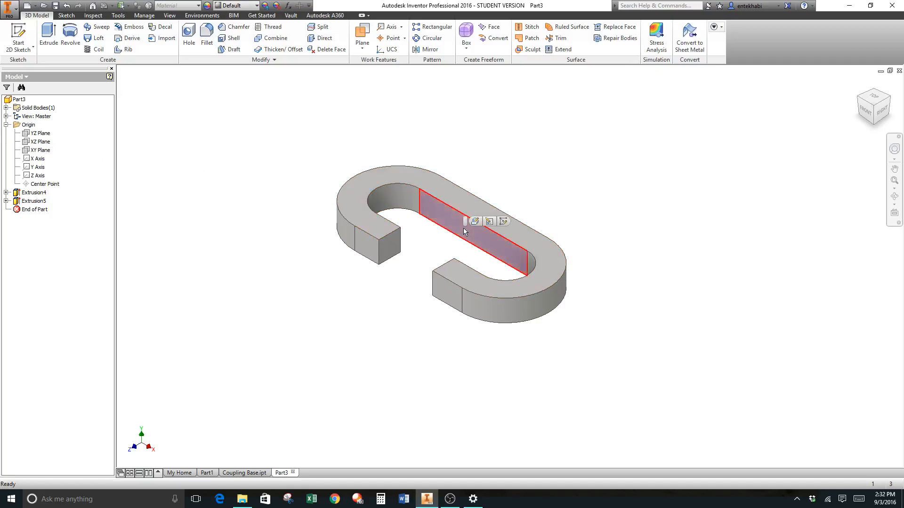
pyautogui.click(503, 222)
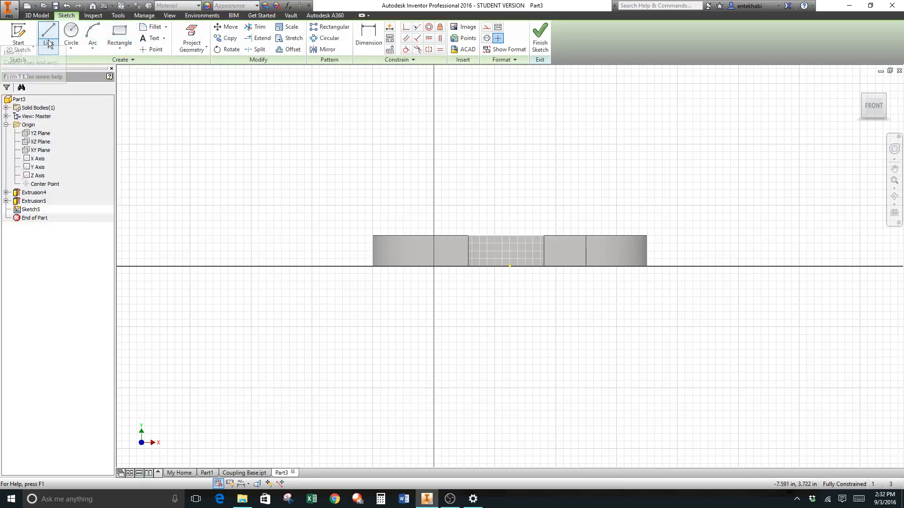
# Sketch a two-point rectangle about 1.13 in wide and 0.88 in high, standing on the link's upper edge near the middle.
pyautogui.click(122, 50)
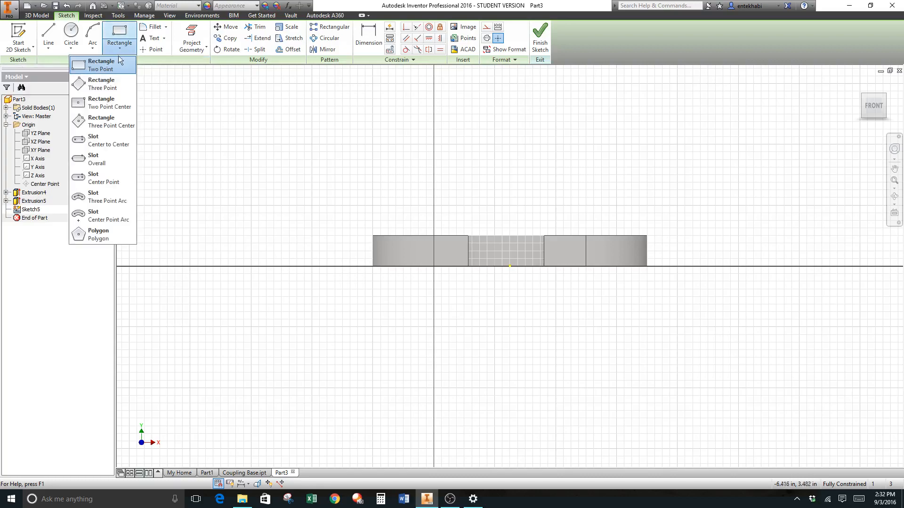
pyautogui.click(85, 66)
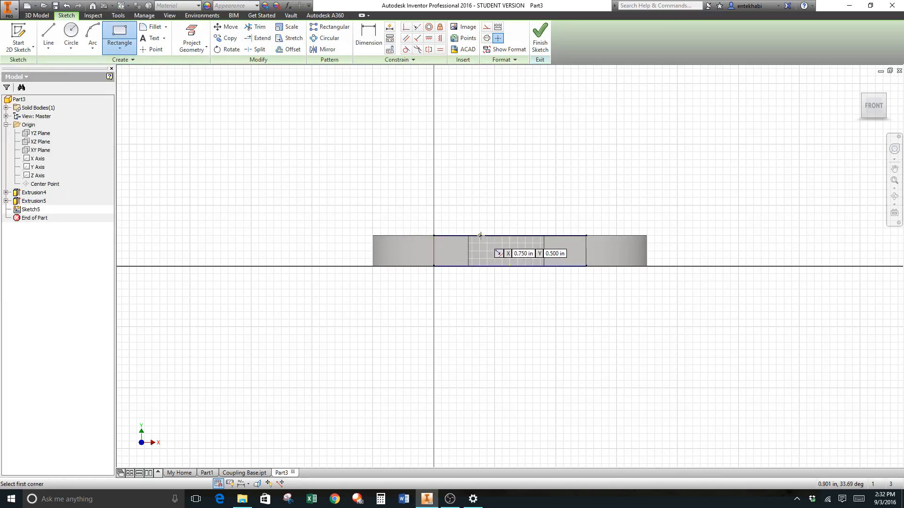
pyautogui.click(479, 236)
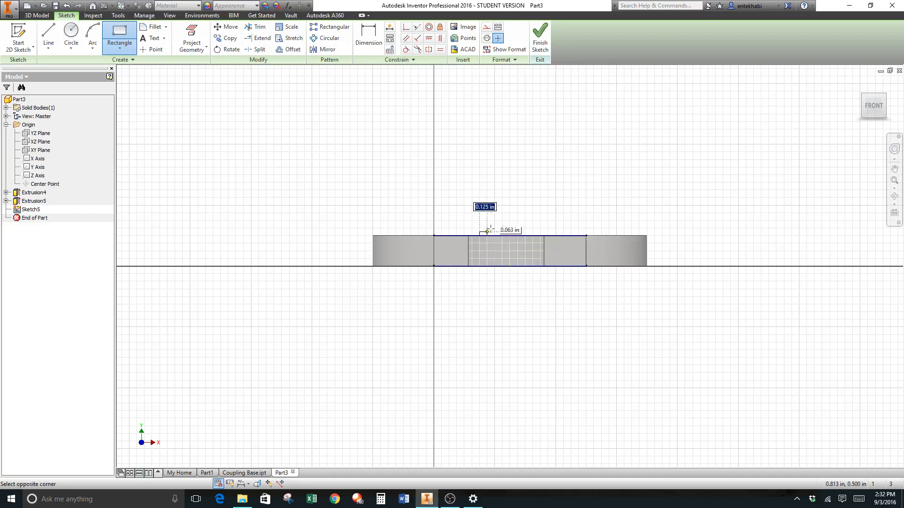
pyautogui.click(548, 182)
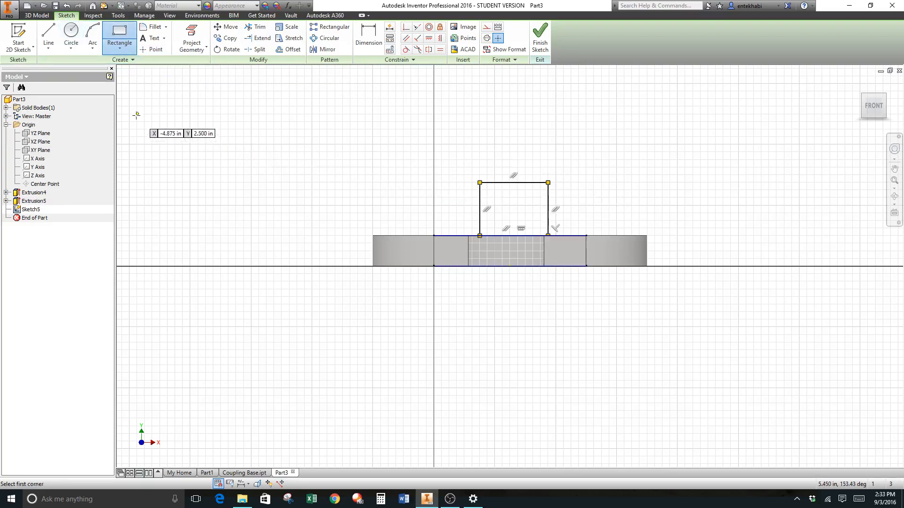
# Cap the rectangle with a 180° center-point arc of about 0.56 in radius, centred on its upper edge and ending at both upper corners.
pyautogui.click(93, 49)
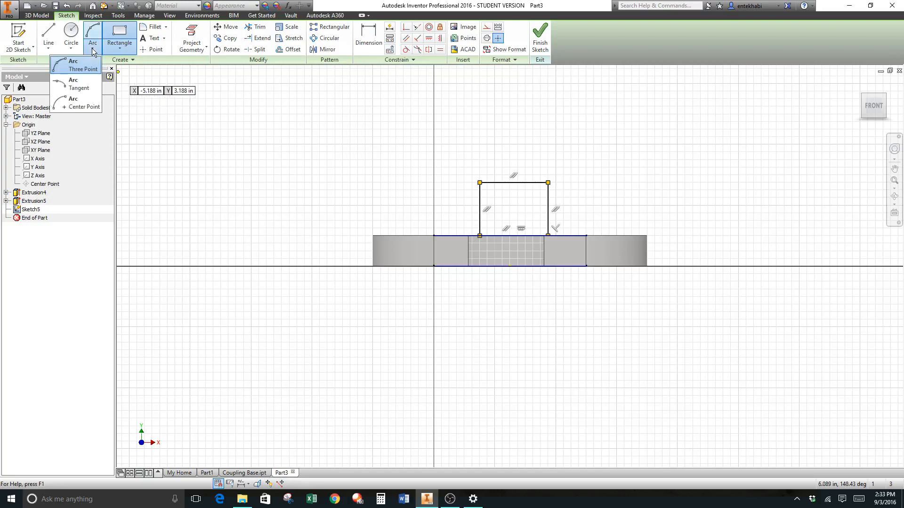
pyautogui.click(66, 111)
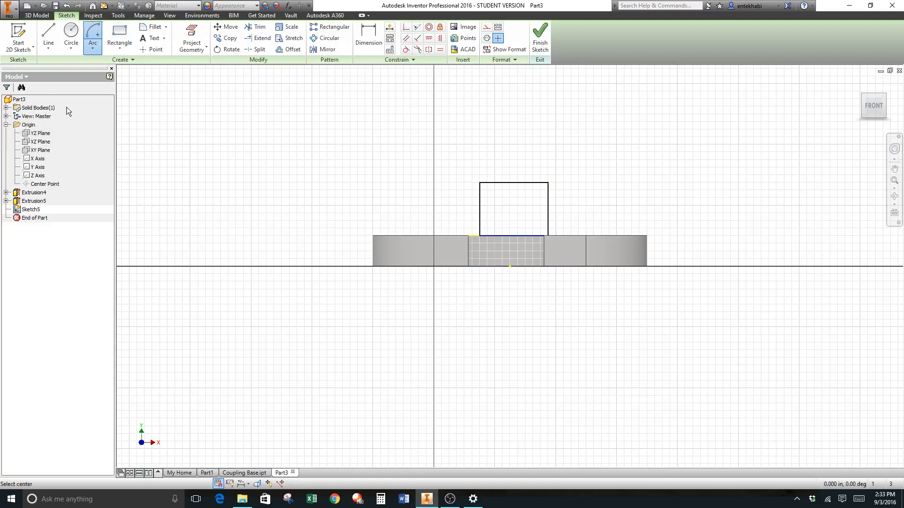
pyautogui.click(513, 183)
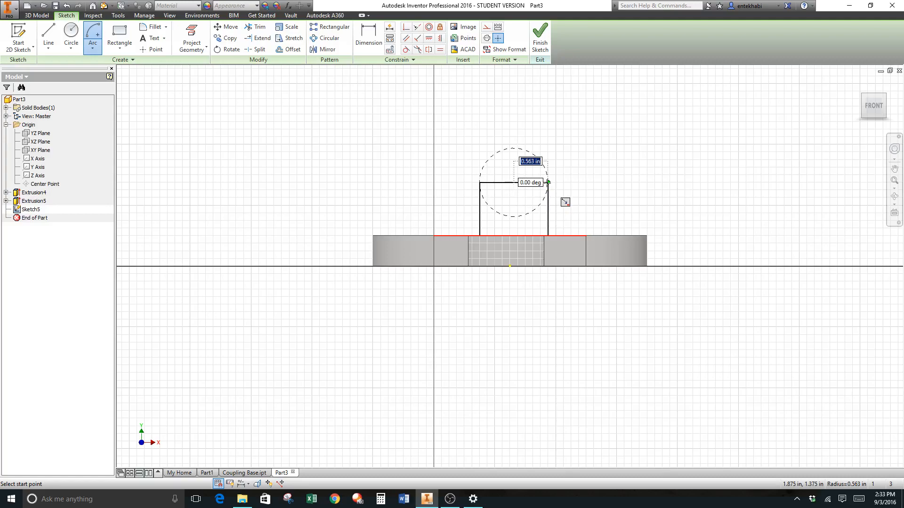
pyautogui.click(549, 182)
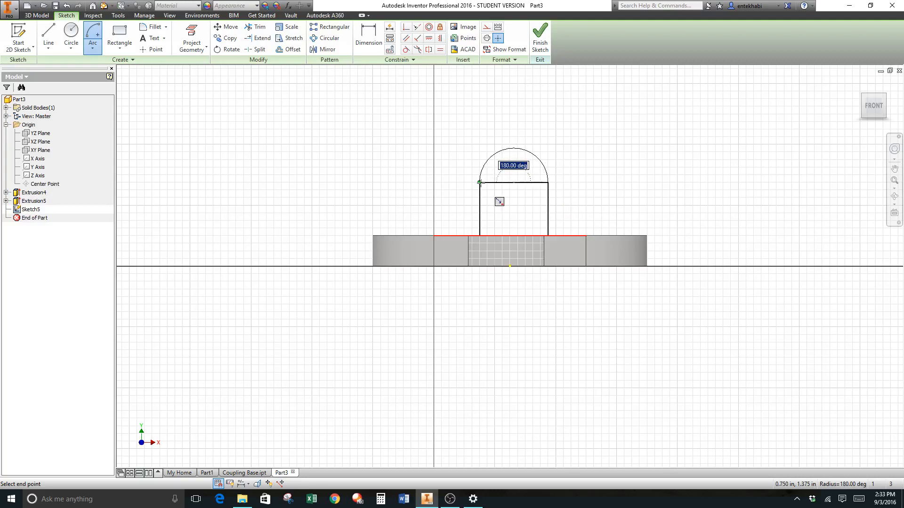
pyautogui.click(480, 182)
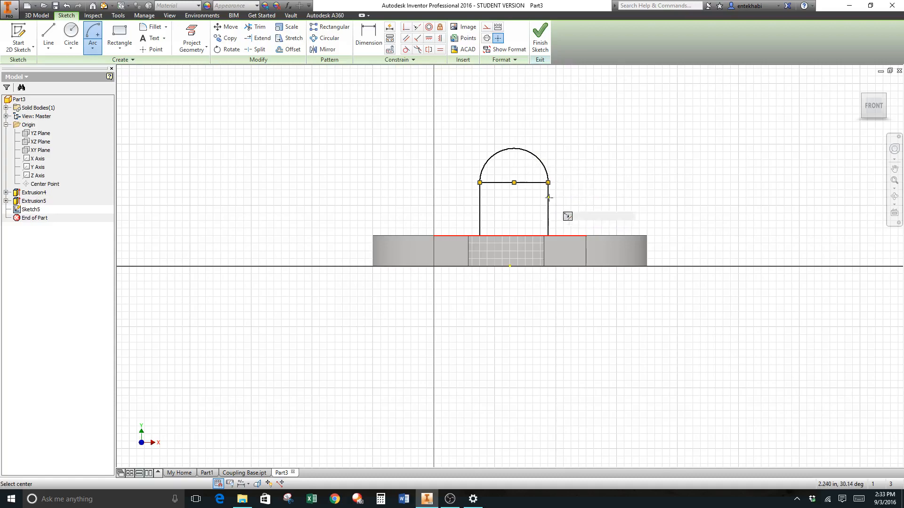
# Dimension the arc's radius and set it to .625 in.
pyautogui.click(368, 38)
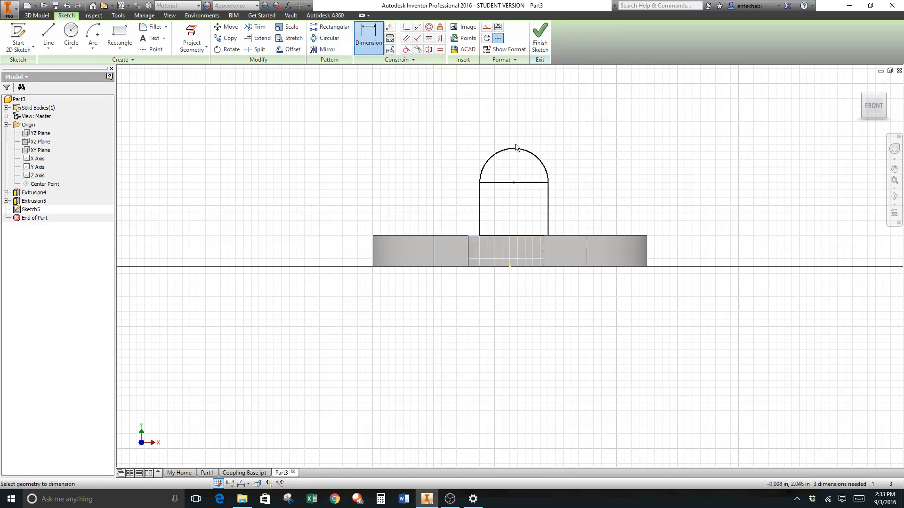
pyautogui.click(535, 156)
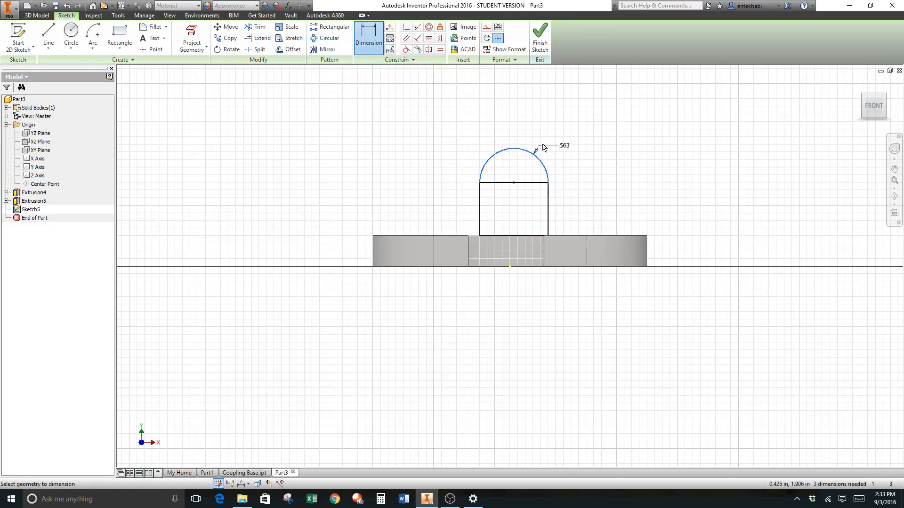
pyautogui.click(569, 114)
pyautogui.write('.625')
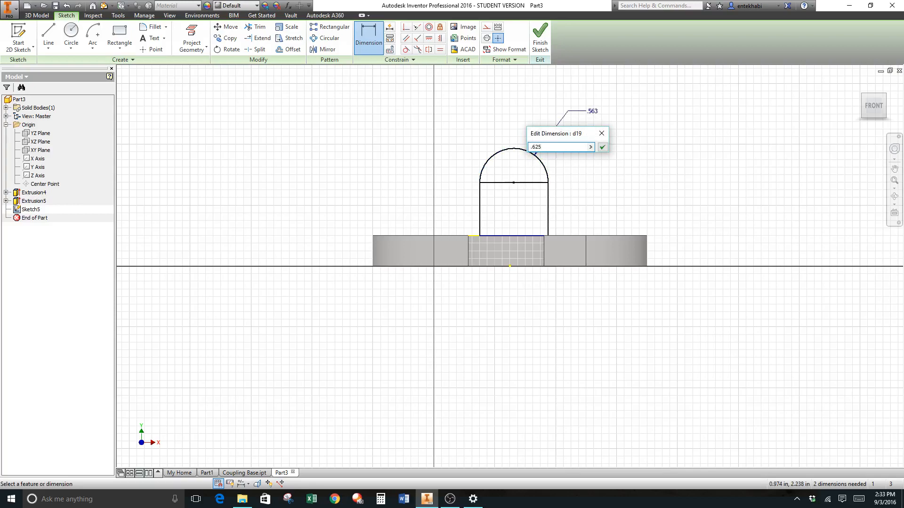
pyautogui.click(602, 147)
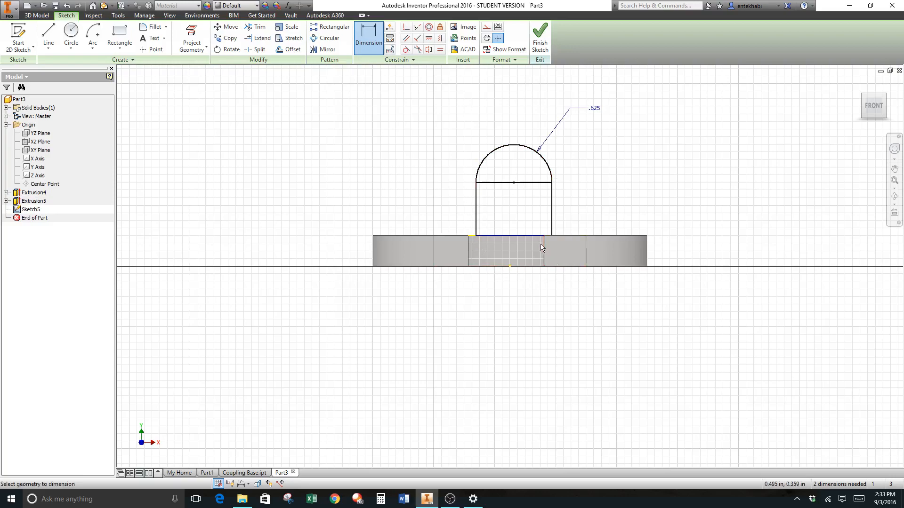
# Dimension the vertical distance from the arc's centre to the link's upper edge and set it to .5 in.
pyautogui.scroll(3, 541, 244)
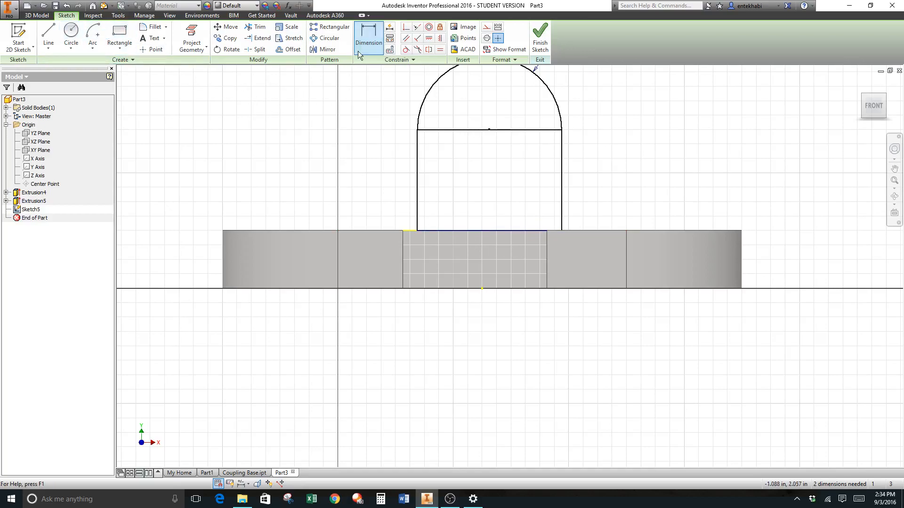
pyautogui.click(550, 94)
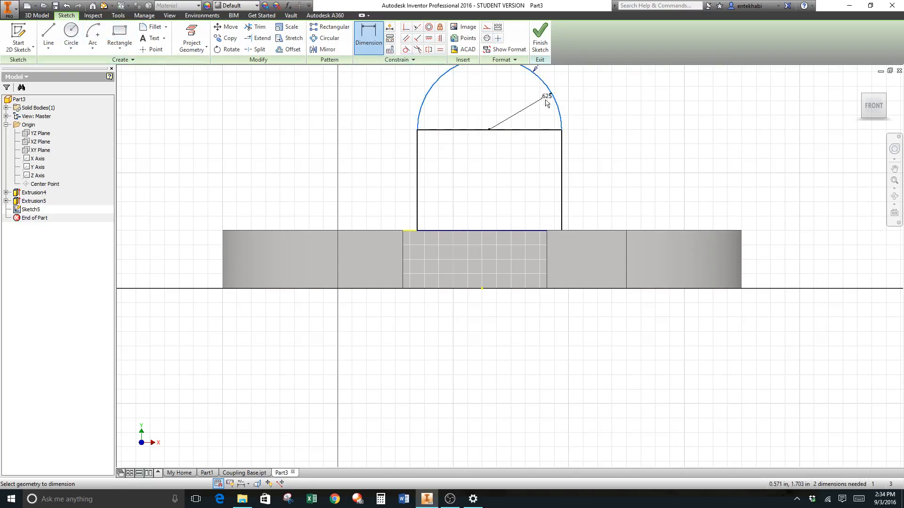
pyautogui.click(533, 231)
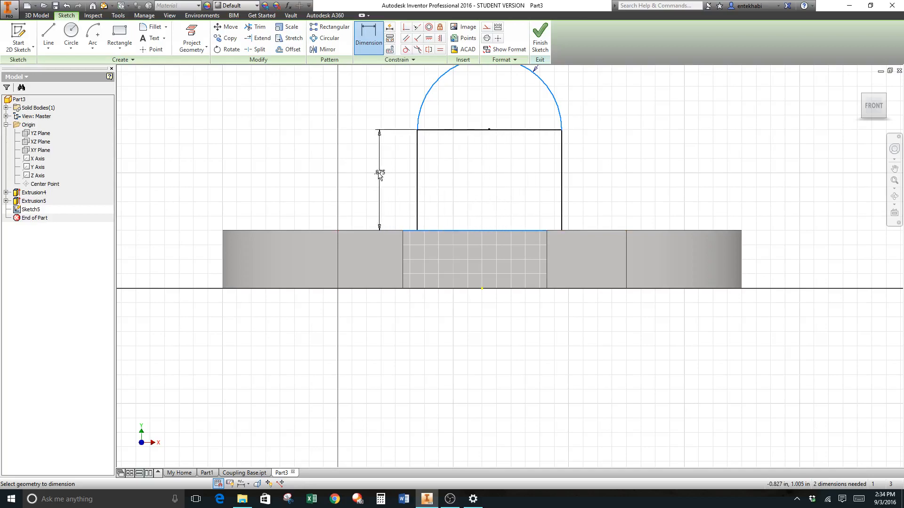
pyautogui.click(375, 180)
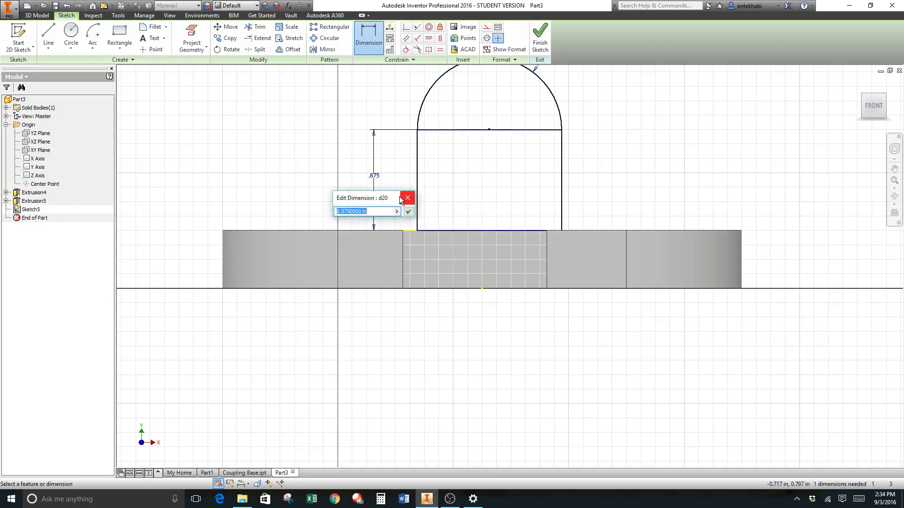
pyautogui.write('.5')
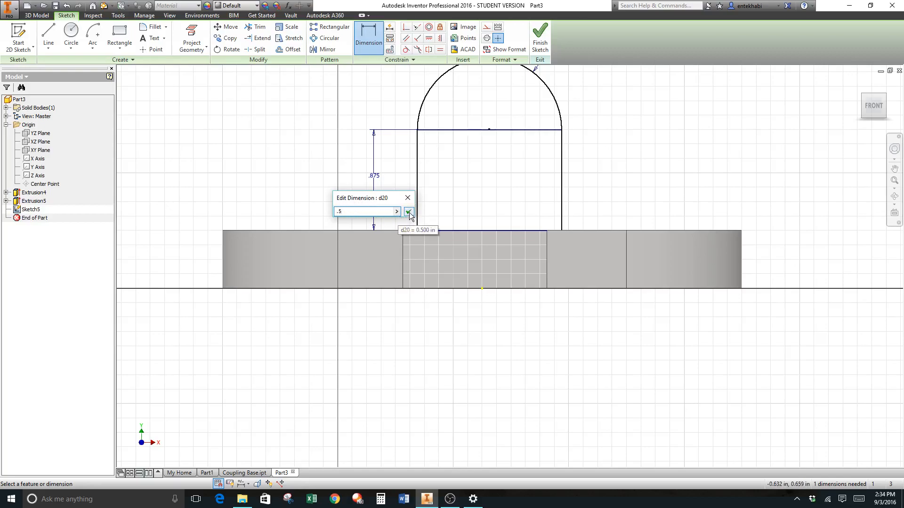
pyautogui.click(409, 213)
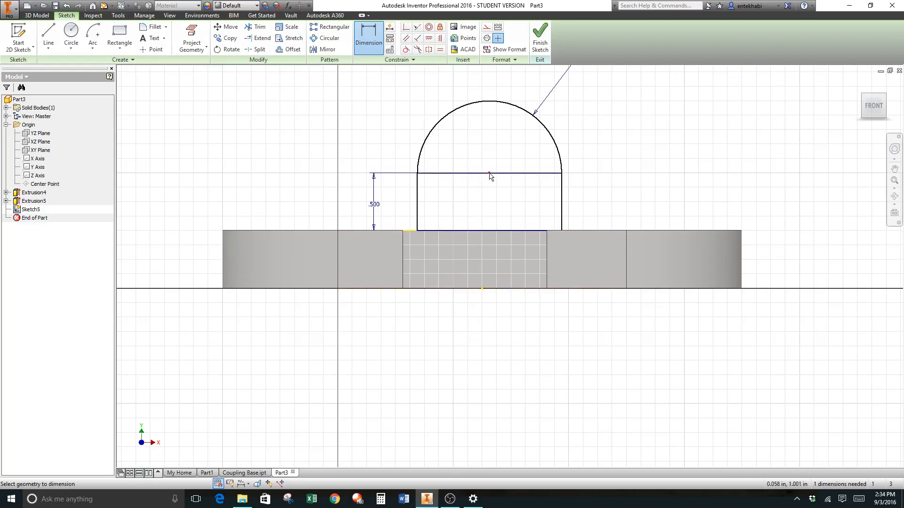
pyautogui.click(487, 101)
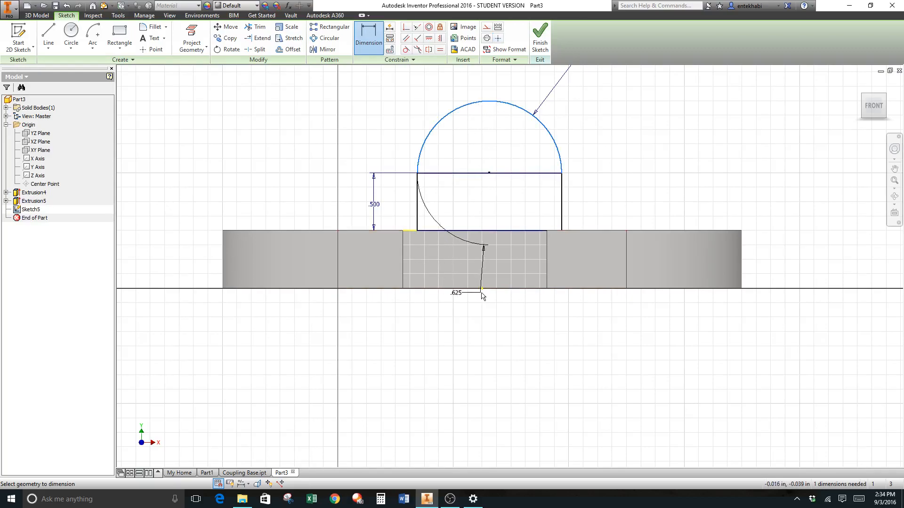
pyautogui.moveTo(484, 292)
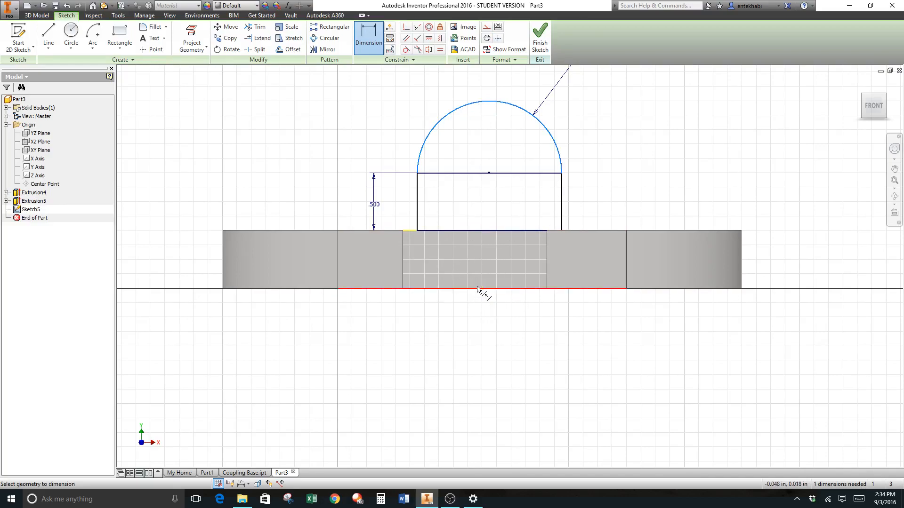
pyautogui.click(482, 289)
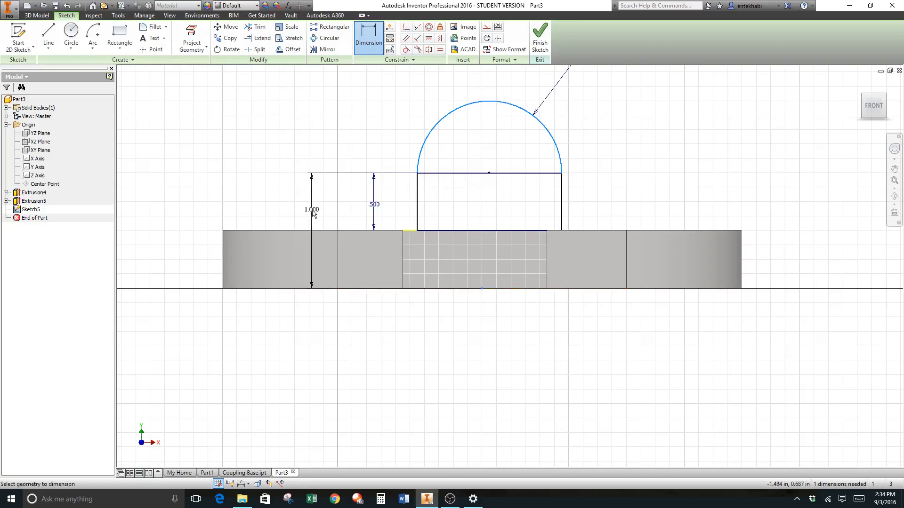
pyautogui.click(325, 202)
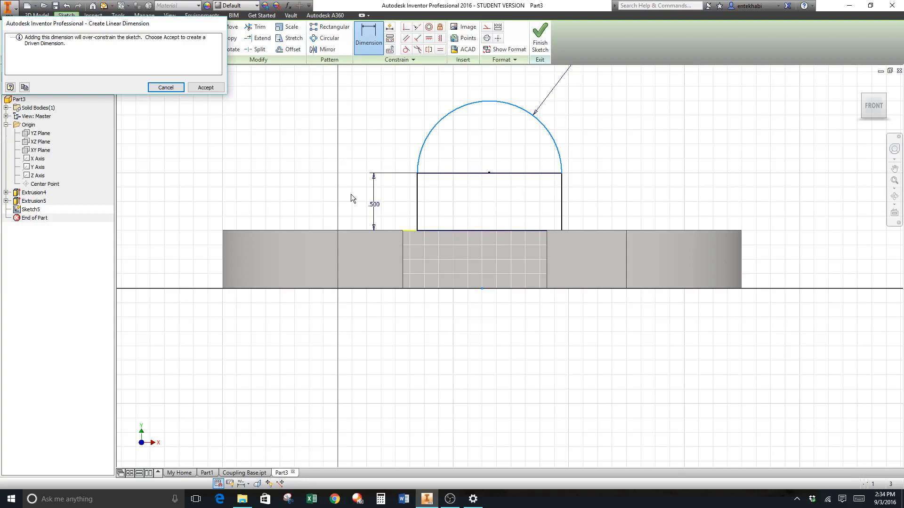
pyautogui.click(175, 89)
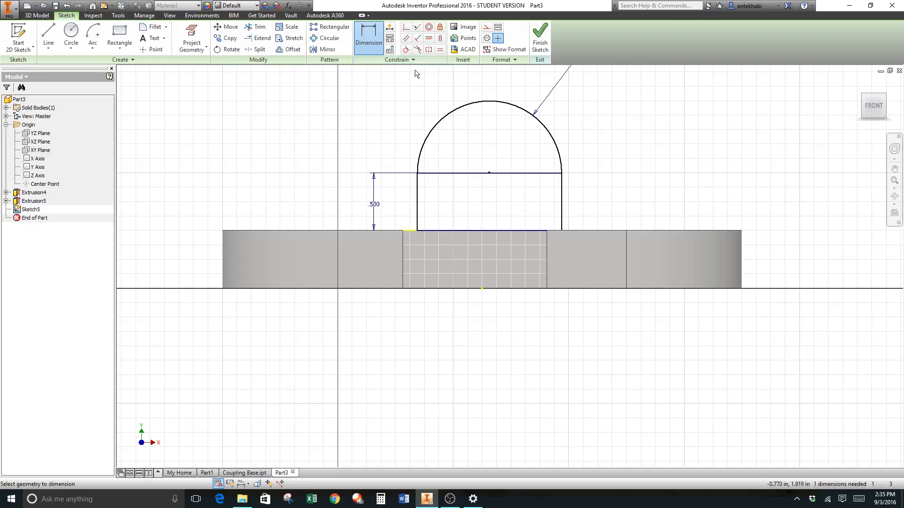
# Dimension the horizontal distance between the origin point on the link's lower edge and the rectangle's left side, accepting the proposed value.
pyautogui.click(481, 289)
pyautogui.click(418, 205)
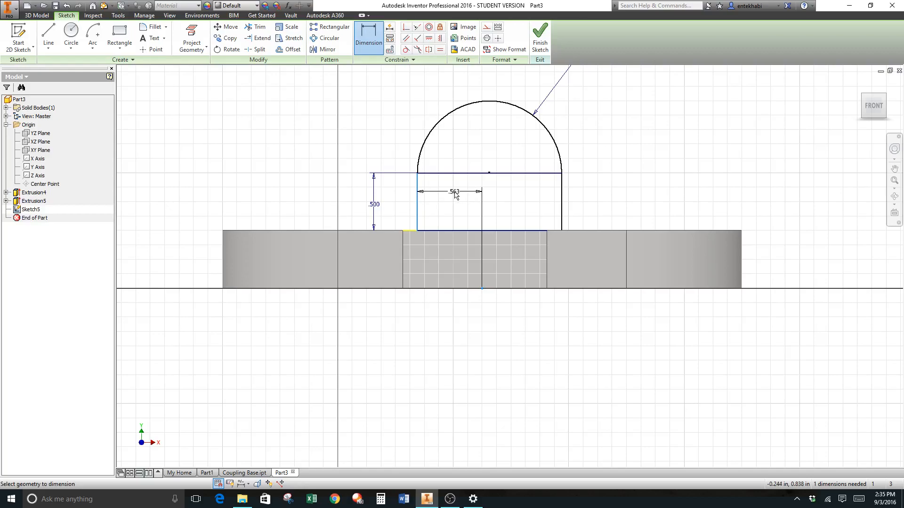
pyautogui.click(454, 195)
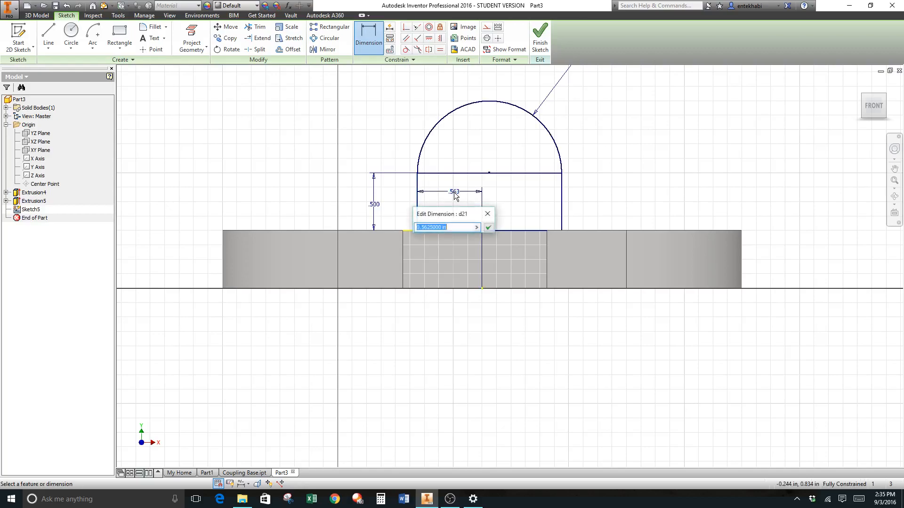
pyautogui.click(489, 228)
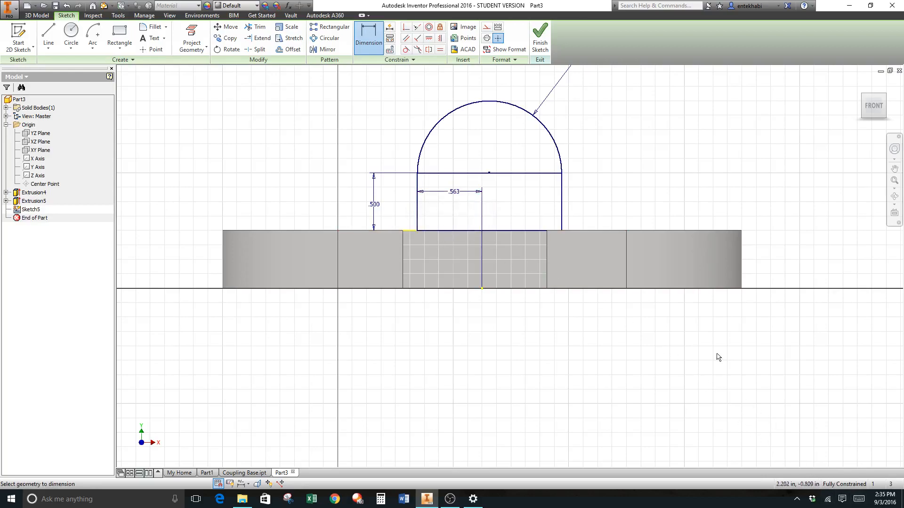
# Finish the sketch and extrude both the rectangle and arc regions .5 in in Direction 2, joining them to the link as a lug.
pyautogui.click(542, 43)
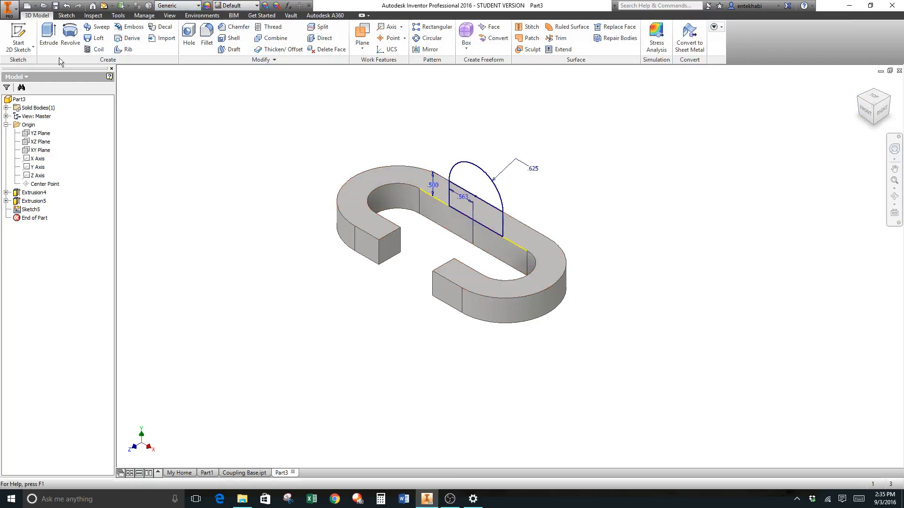
pyautogui.click(48, 37)
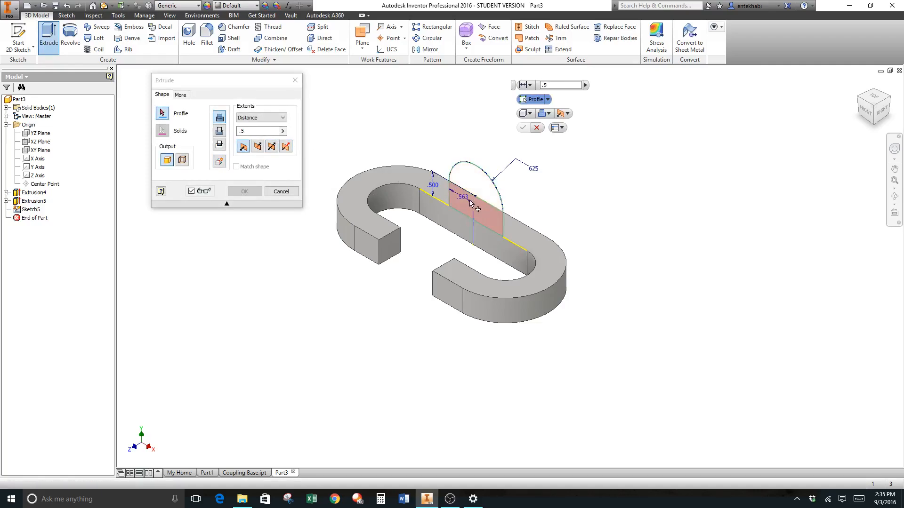
pyautogui.click(480, 184)
pyautogui.click(494, 225)
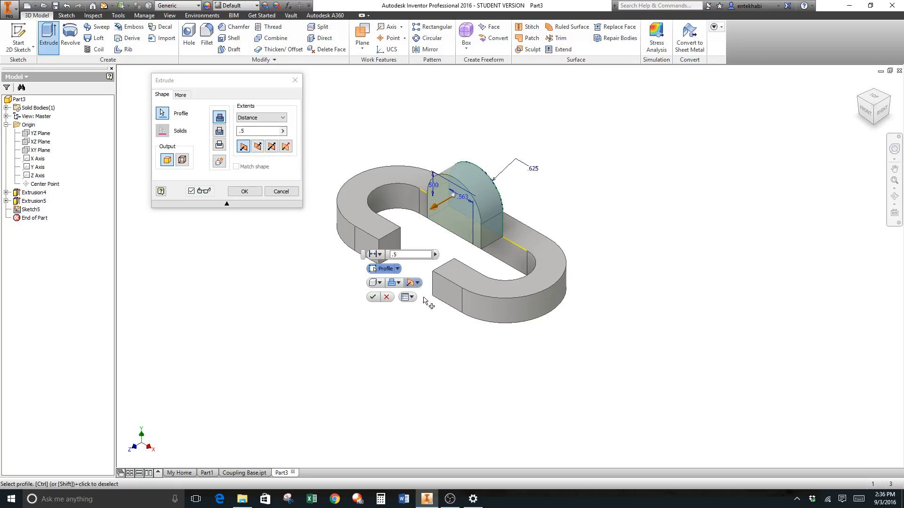
pyautogui.click(417, 283)
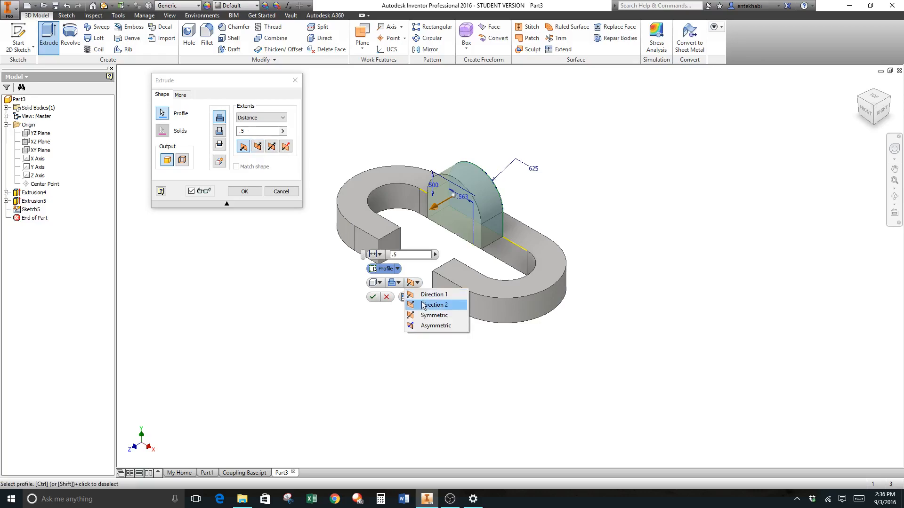
pyautogui.click(430, 305)
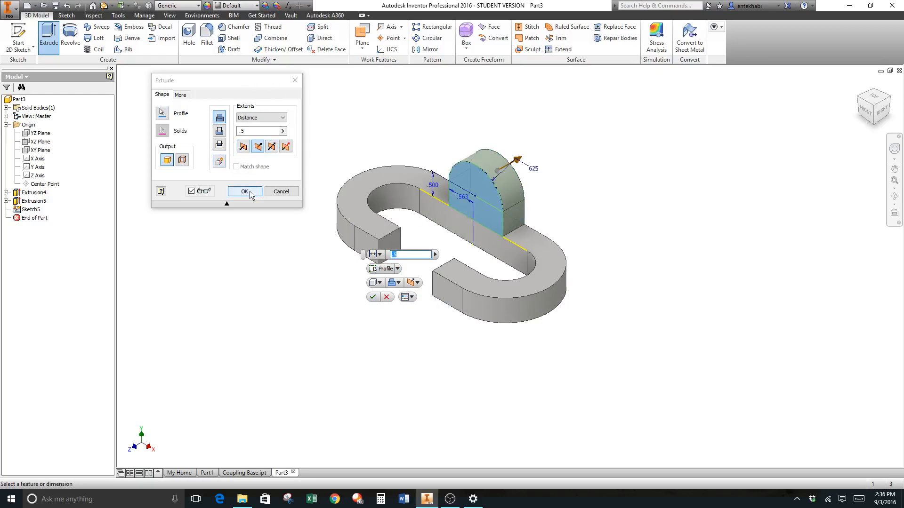
pyautogui.click(245, 192)
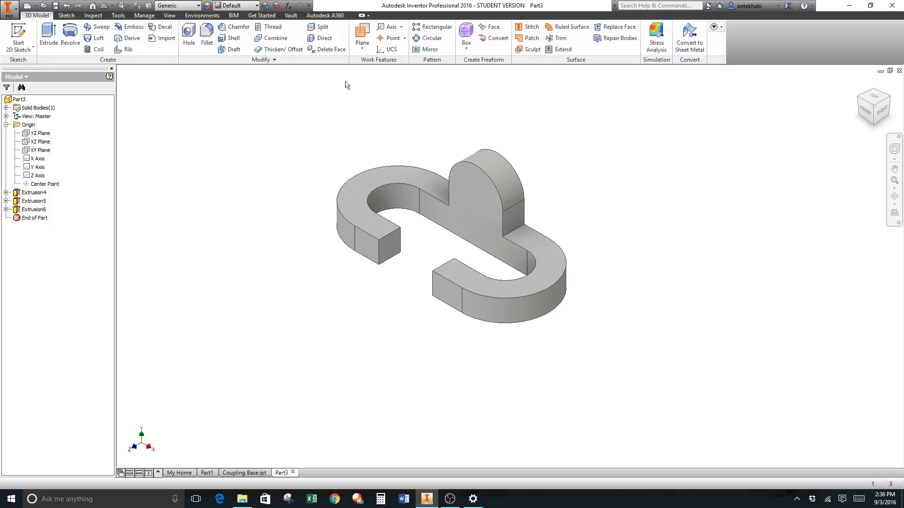
# Start a sketch on the lug's front face and draw a center-point circle about 0.56 in in diameter inside its rounded top.
pyautogui.click(479, 202)
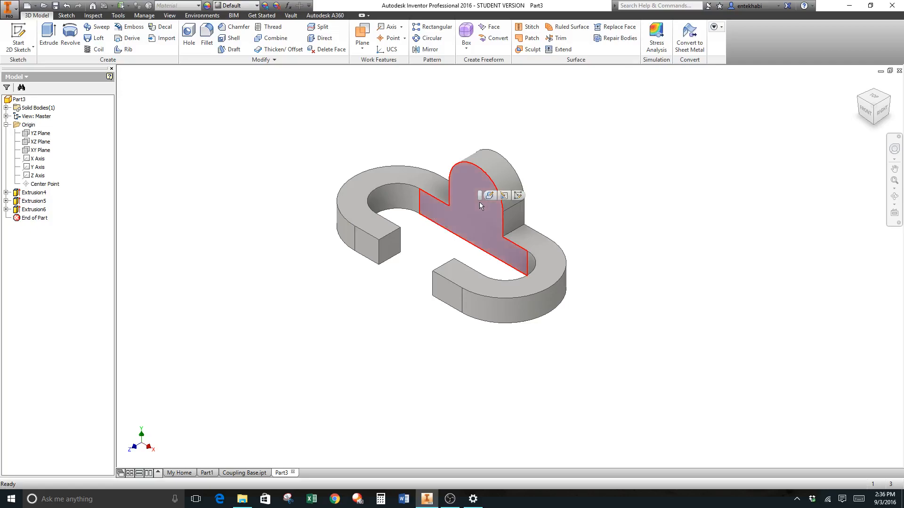
pyautogui.click(518, 196)
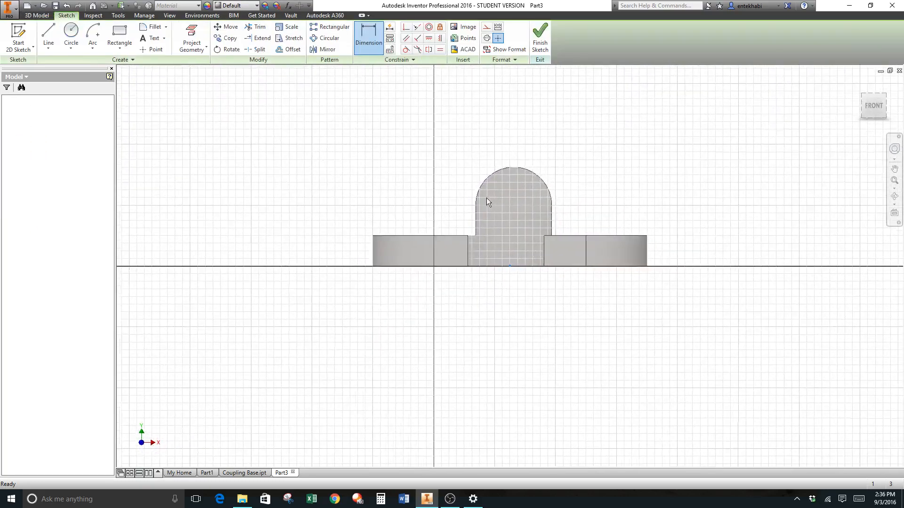
pyautogui.click(74, 51)
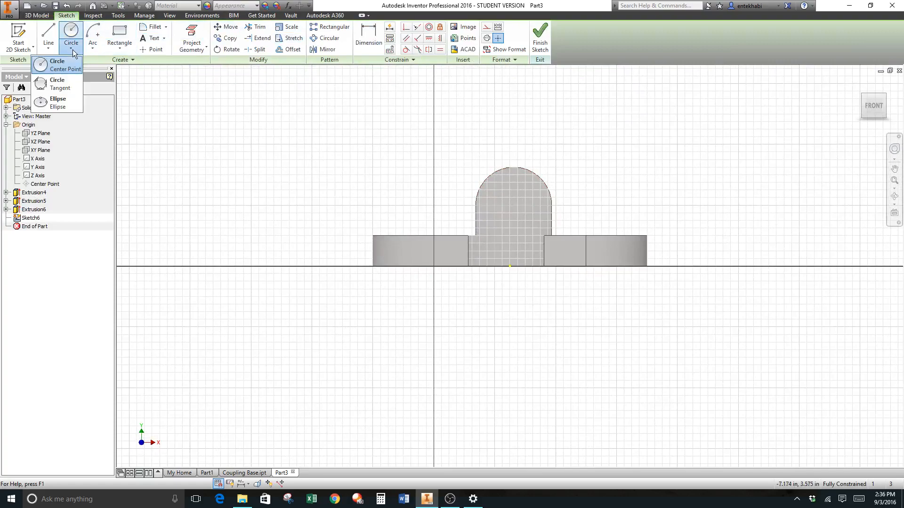
pyautogui.click(48, 65)
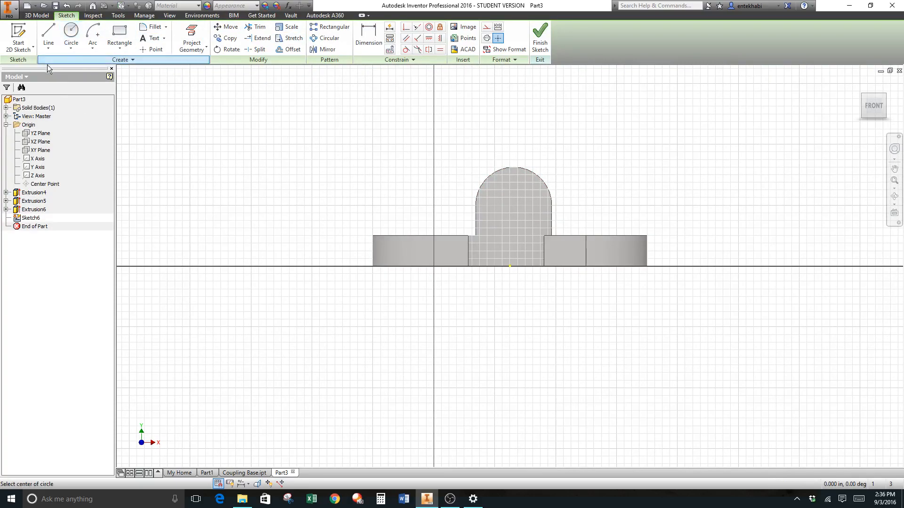
pyautogui.click(514, 198)
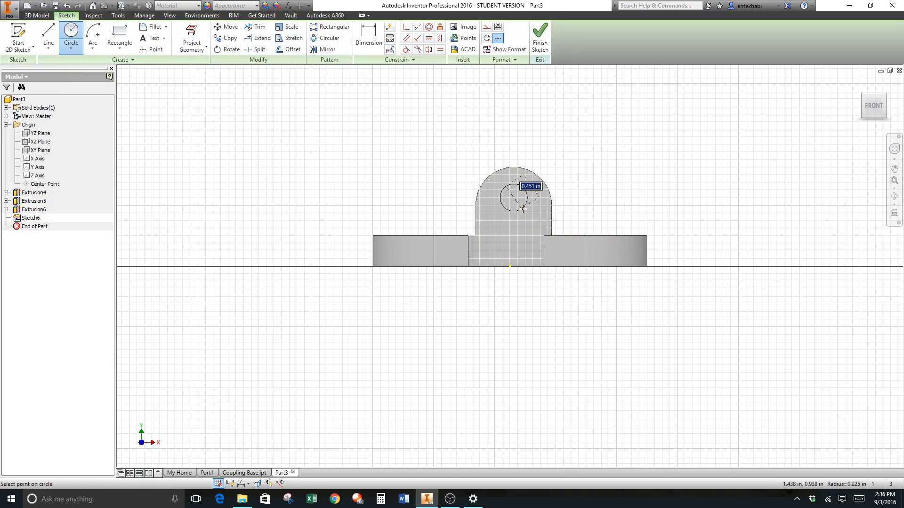
pyautogui.click(522, 211)
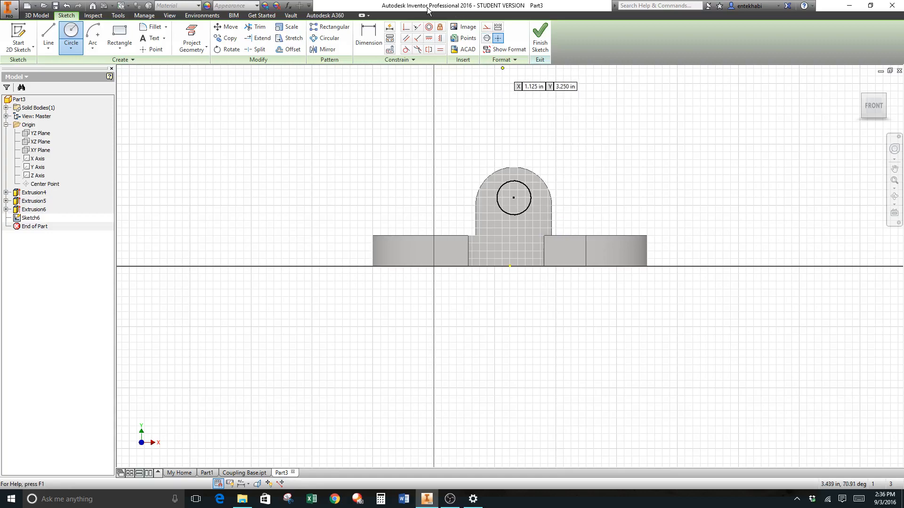
# Dimension the circle's diameter and set it to .5 in.
pyautogui.click(368, 38)
pyautogui.click(525, 186)
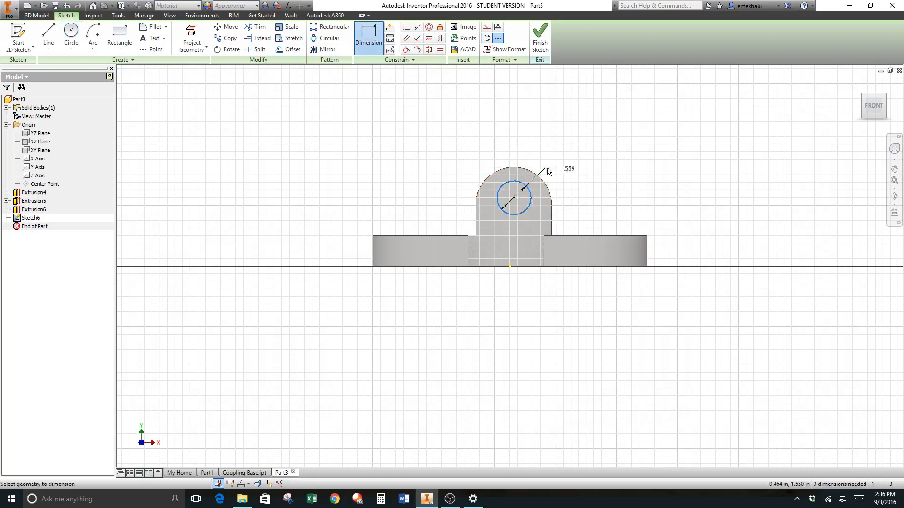
pyautogui.click(560, 159)
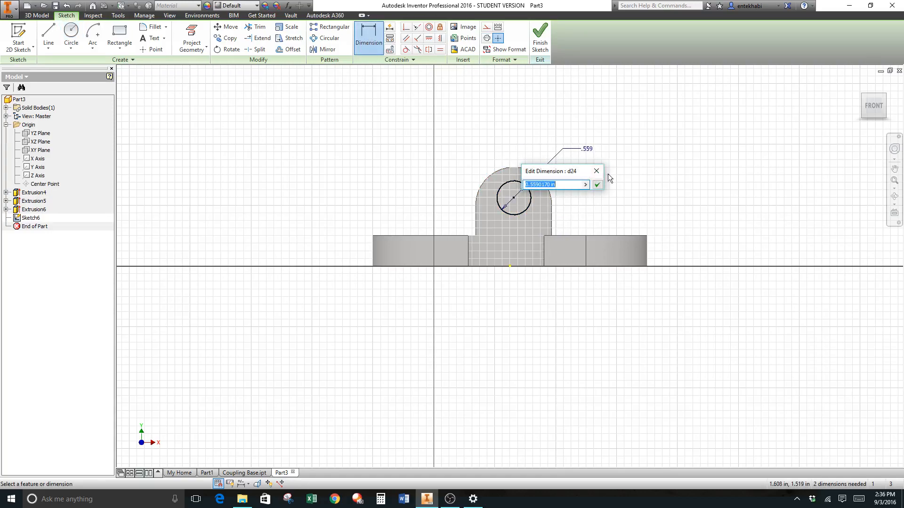
pyautogui.write('.5')
pyautogui.click(597, 185)
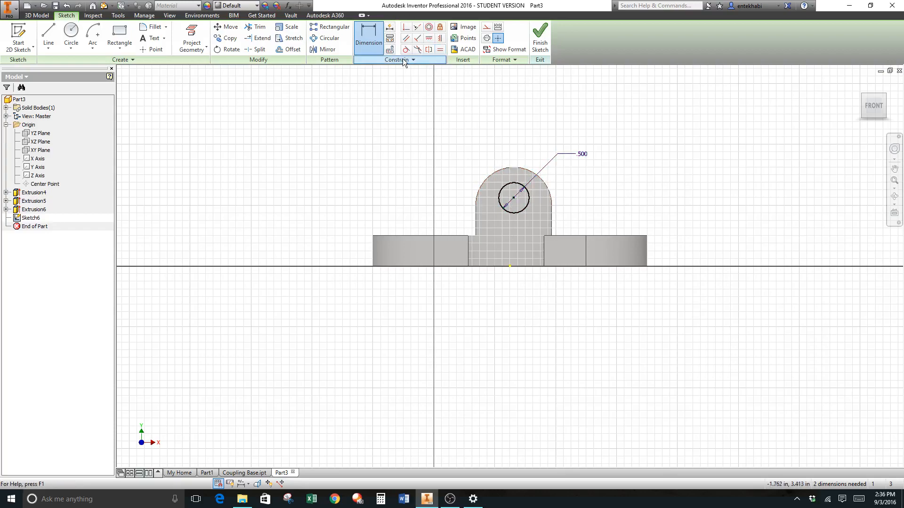
# Make the circle concentric with the lug's top arc and finish the sketch.
pyautogui.click(428, 29)
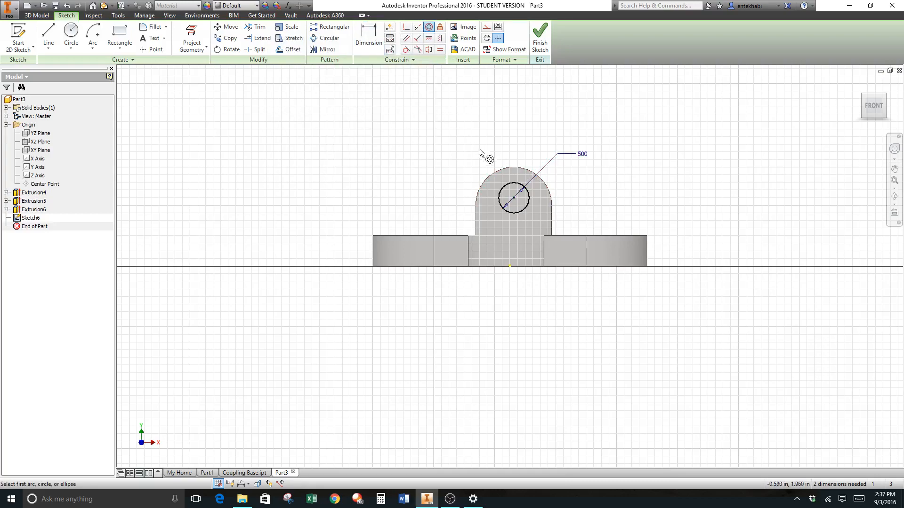
pyautogui.click(503, 169)
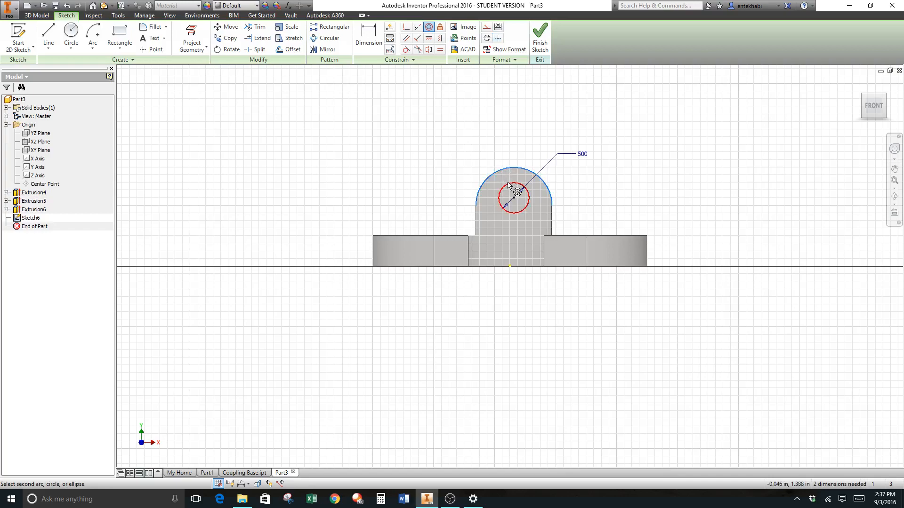
pyautogui.click(508, 185)
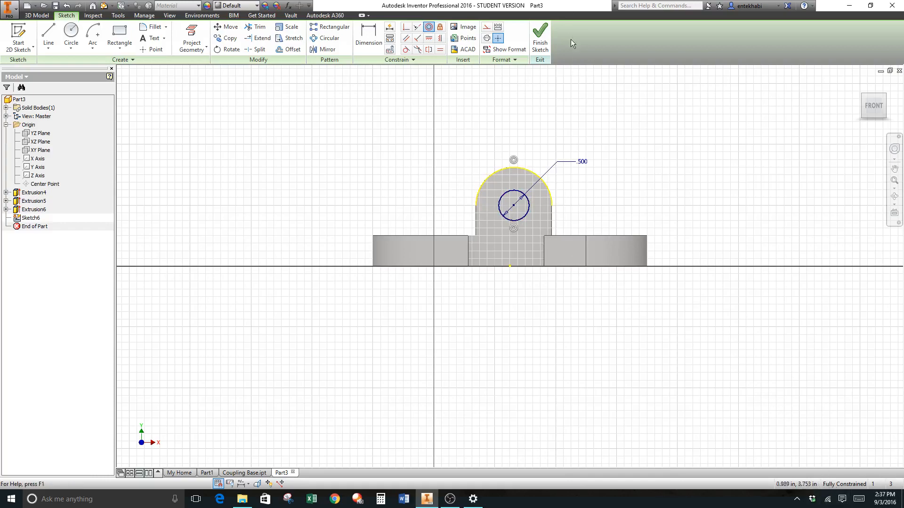
pyautogui.click(540, 38)
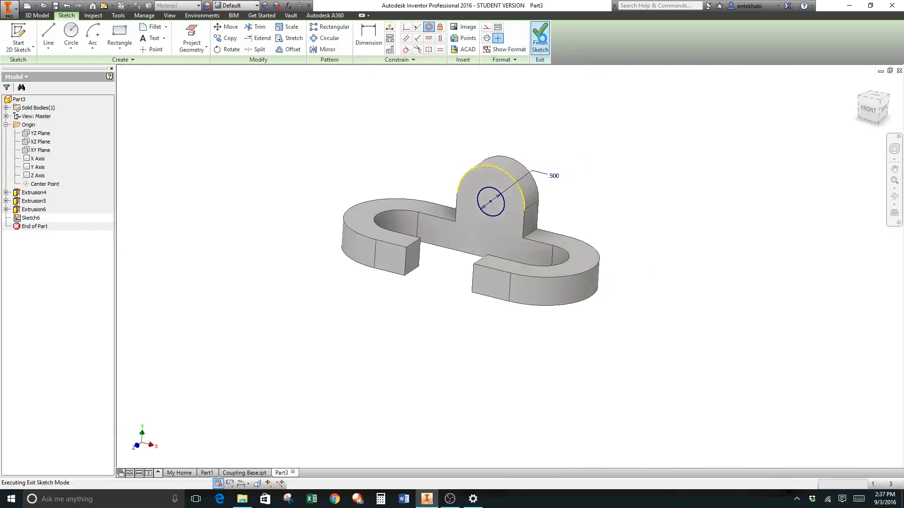
# Extrude the circle as a cut through the lug with the extents set to All.
pyautogui.click(46, 47)
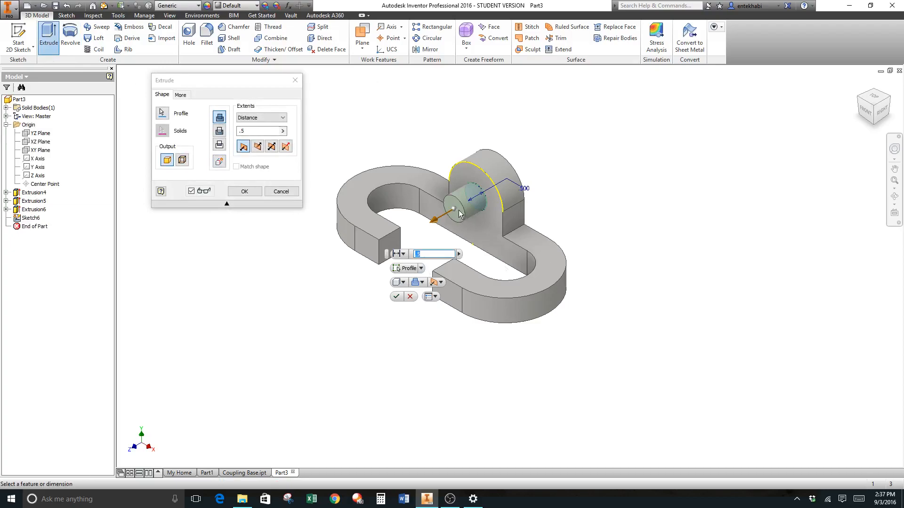
pyautogui.click(220, 132)
pyautogui.click(273, 118)
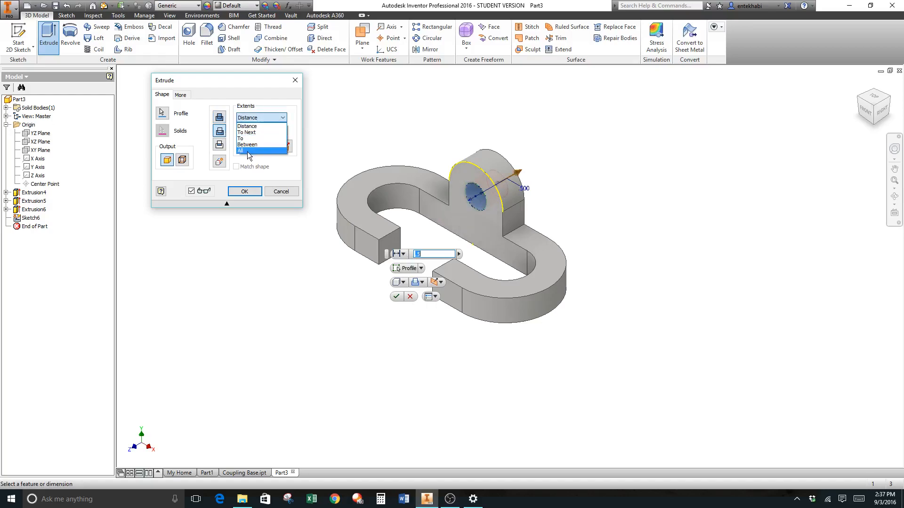
pyautogui.click(248, 151)
pyautogui.click(244, 191)
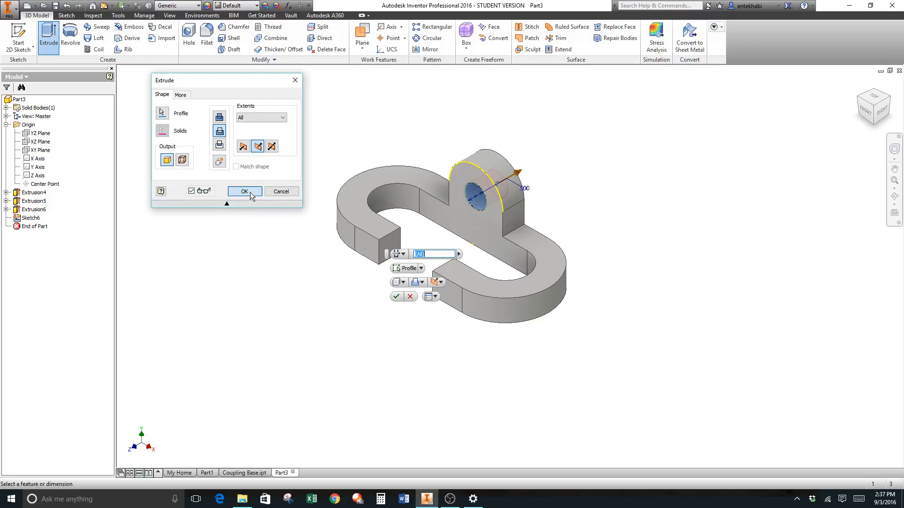